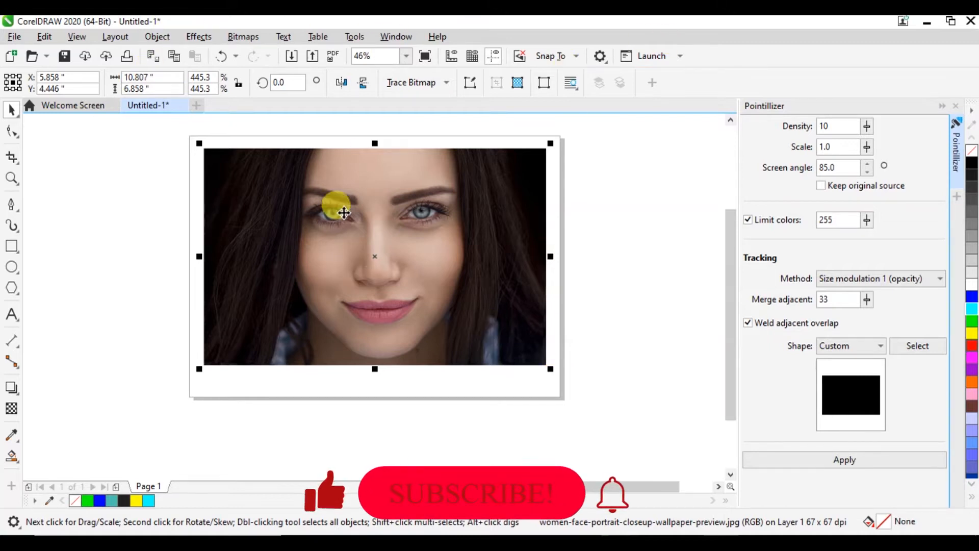
- Try to slice the portrait vertically through its top and bottom midpoints with the Knife tool in Bézier mode
click(19, 203)
mouse_move(18, 159)
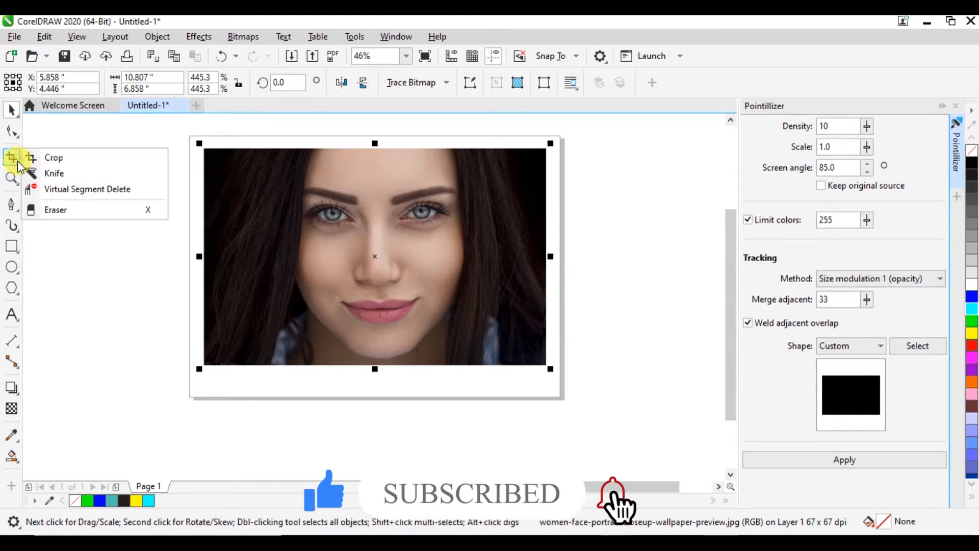
click(53, 173)
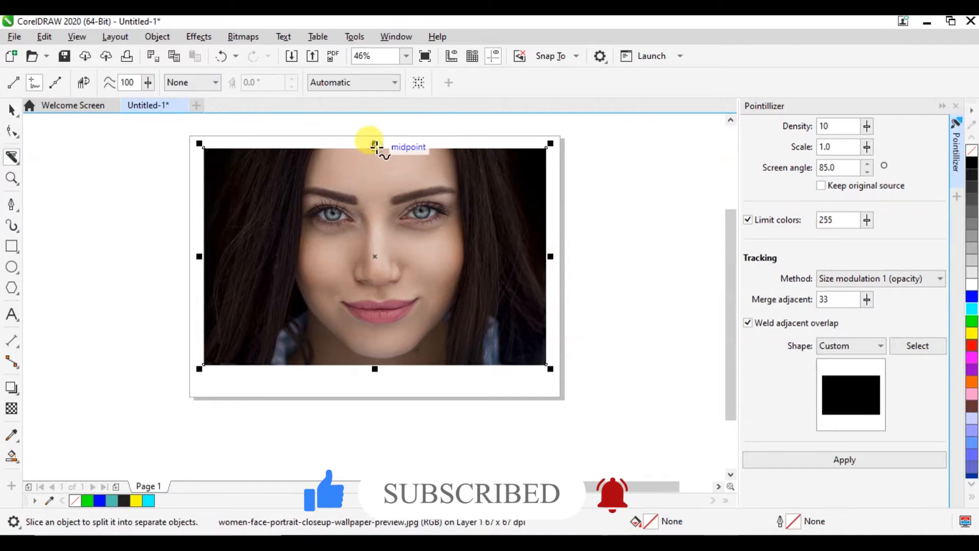
click(55, 82)
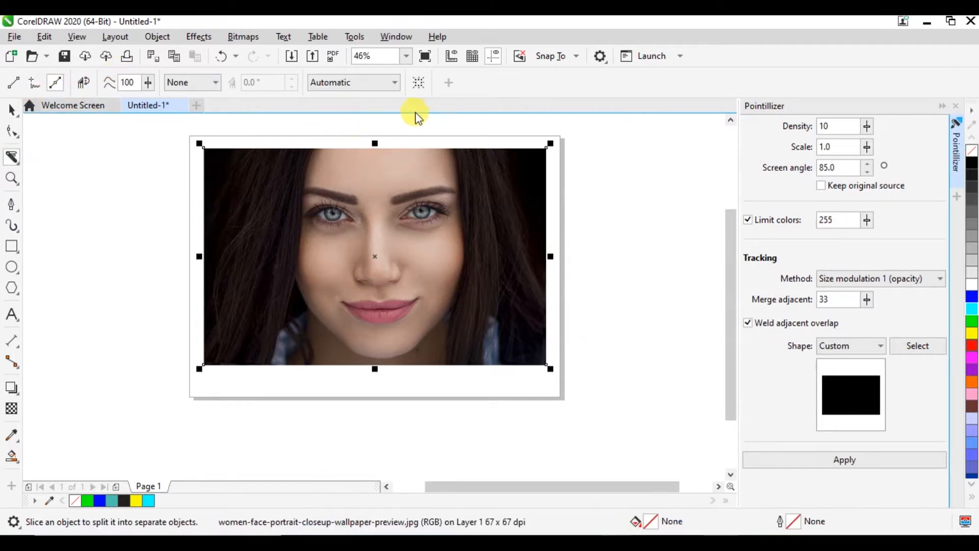
click(375, 143)
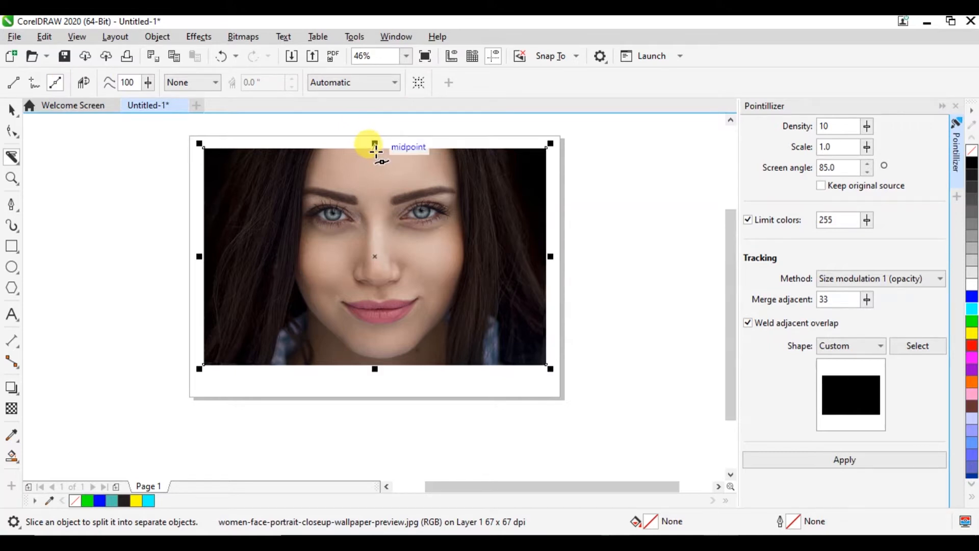
mouse_move(375, 152)
mouse_down()
mouse_move(401, 331)
mouse_move(393, 363)
mouse_move(376, 369)
mouse_up()
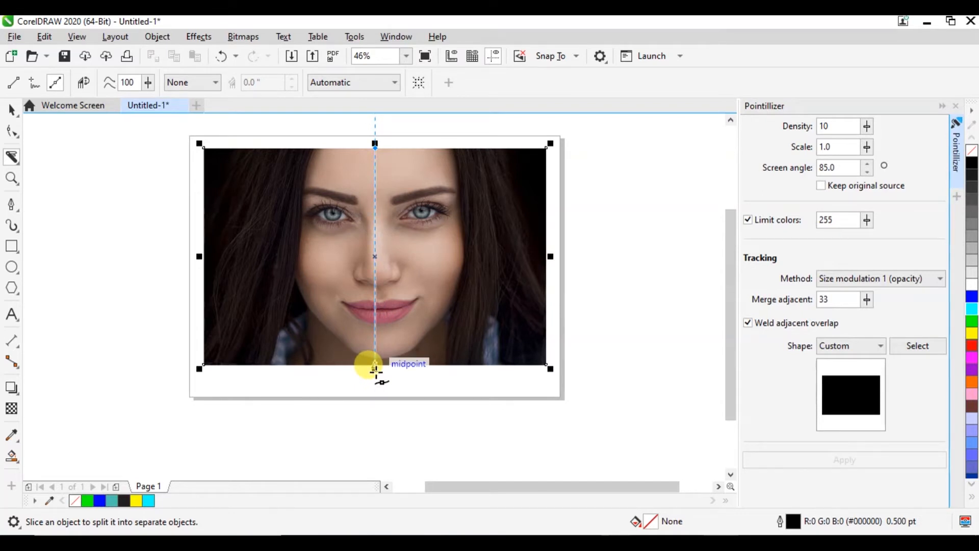
click(380, 414)
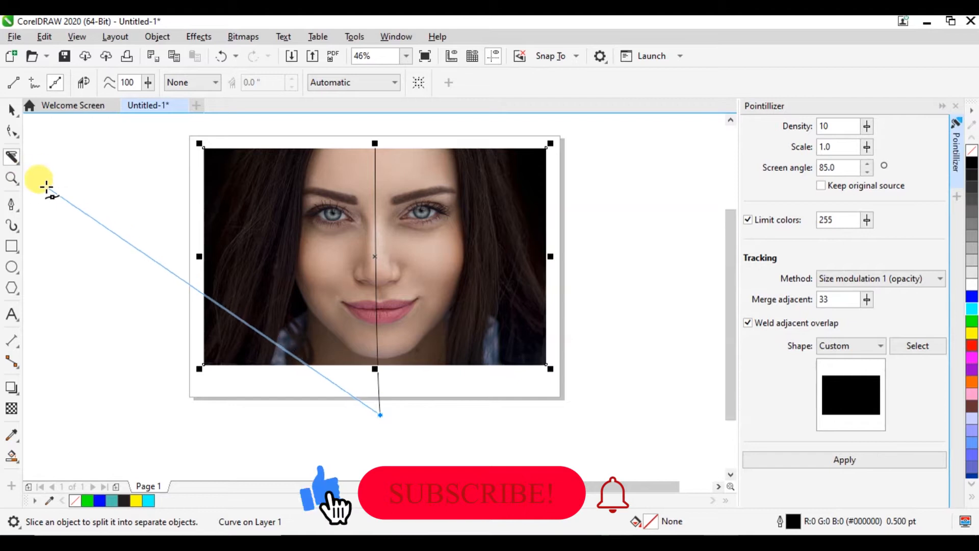
key(Escape)
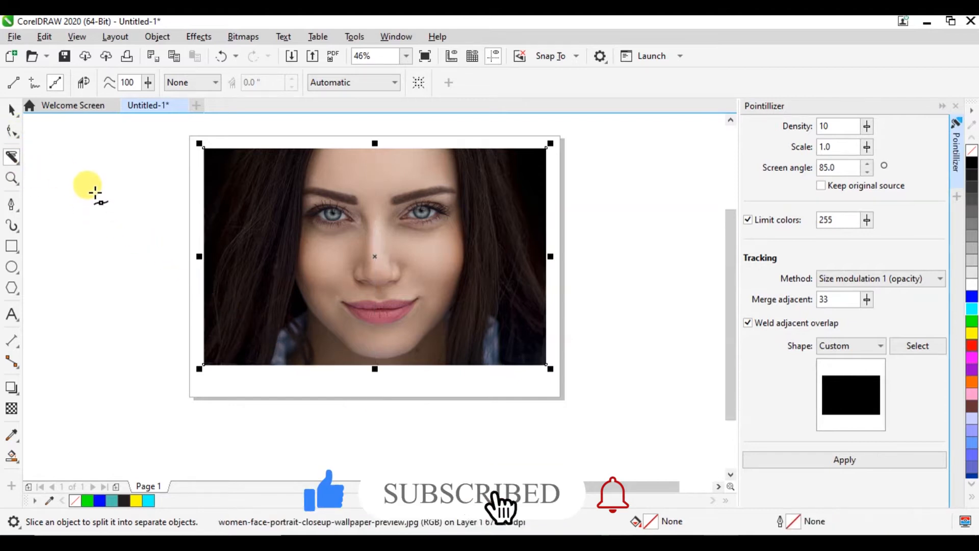
- Deselect and reselect the portrait photo, and activate the Knife tool again
click(10, 107)
click(398, 241)
click(421, 409)
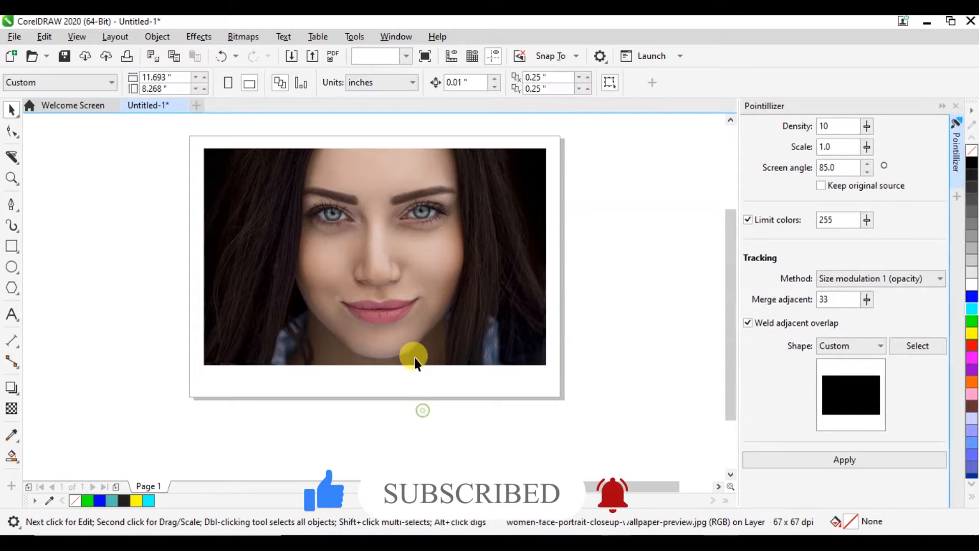
click(439, 344)
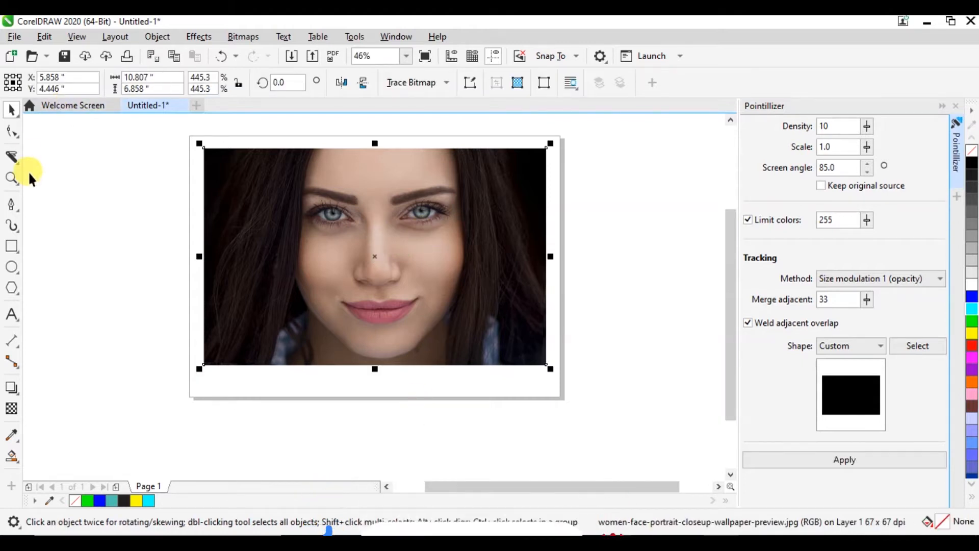
click(12, 160)
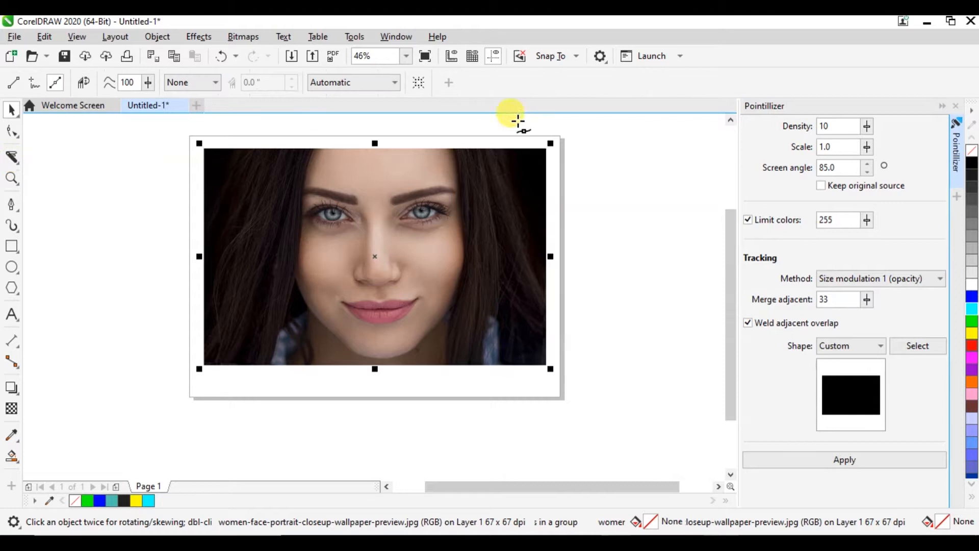
drag(375, 145, 373, 261)
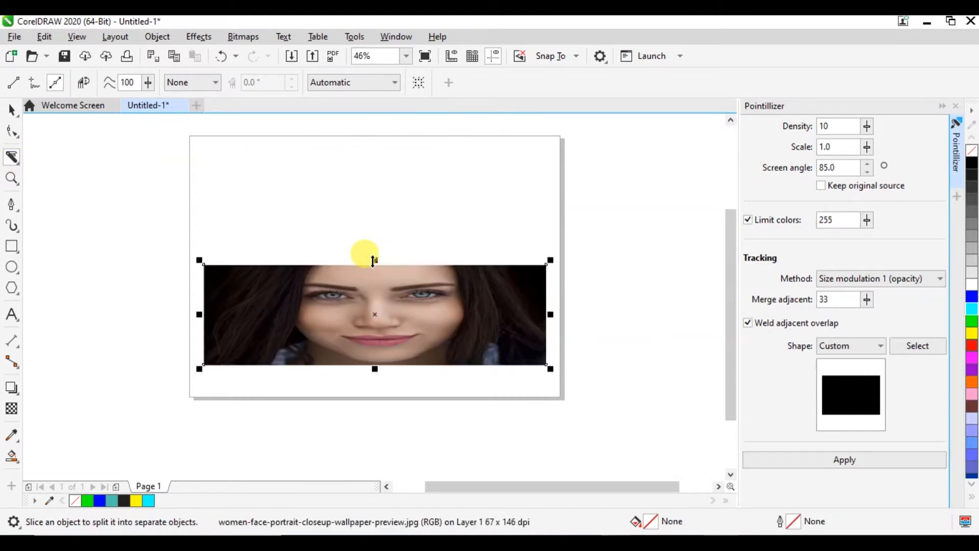
key(ctrl+z)
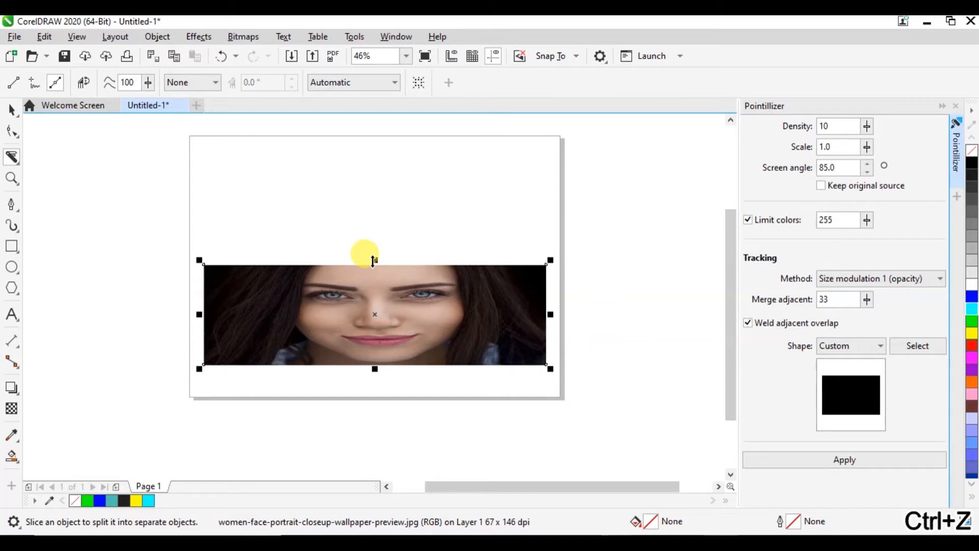
drag(372, 260, 376, 138)
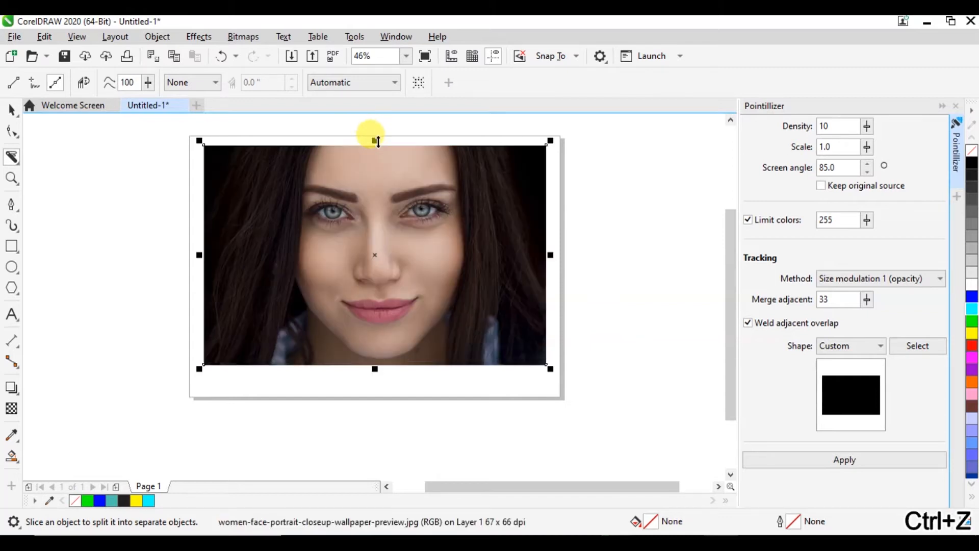
- Split the portrait into two halves with a straight 2-point Knife cut from its top midpoint to its bottom midpoint
click(17, 85)
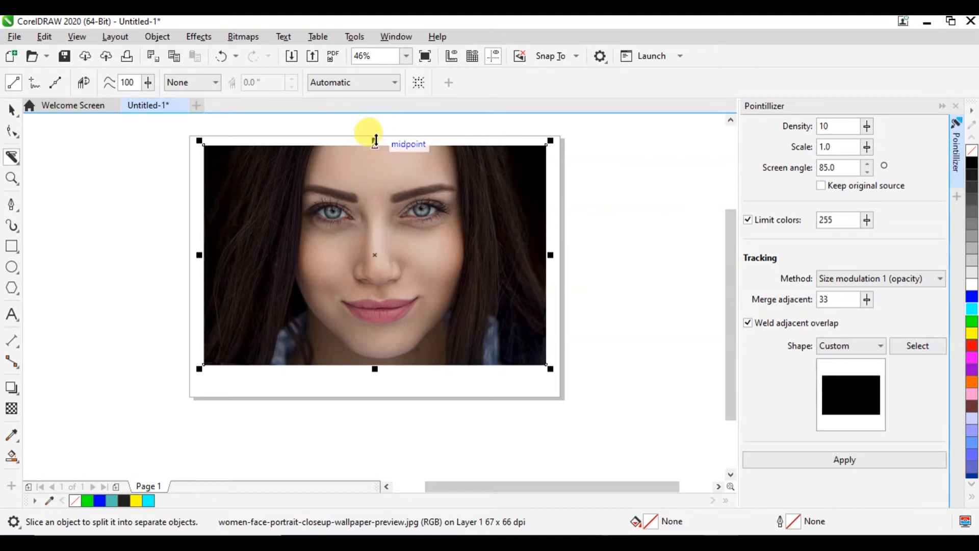
drag(375, 140, 368, 171)
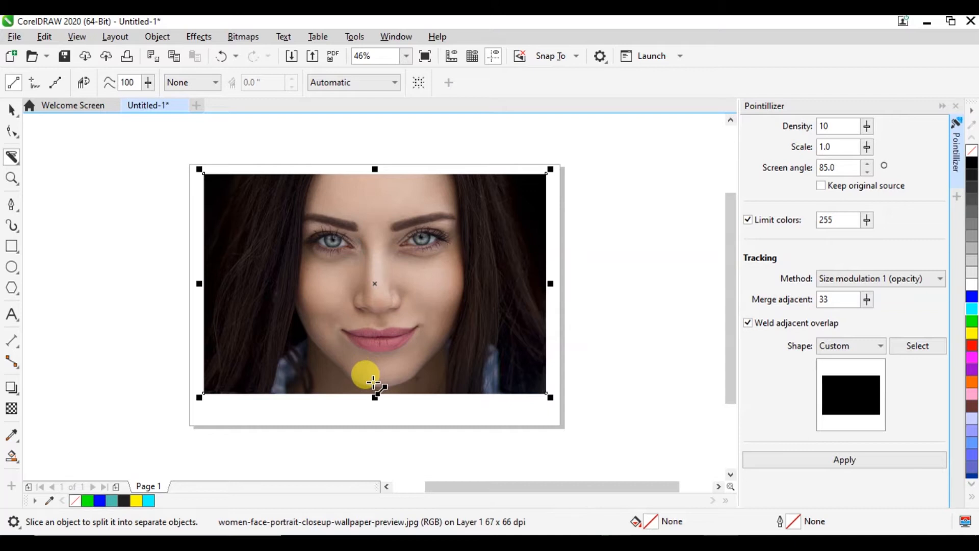
click(374, 172)
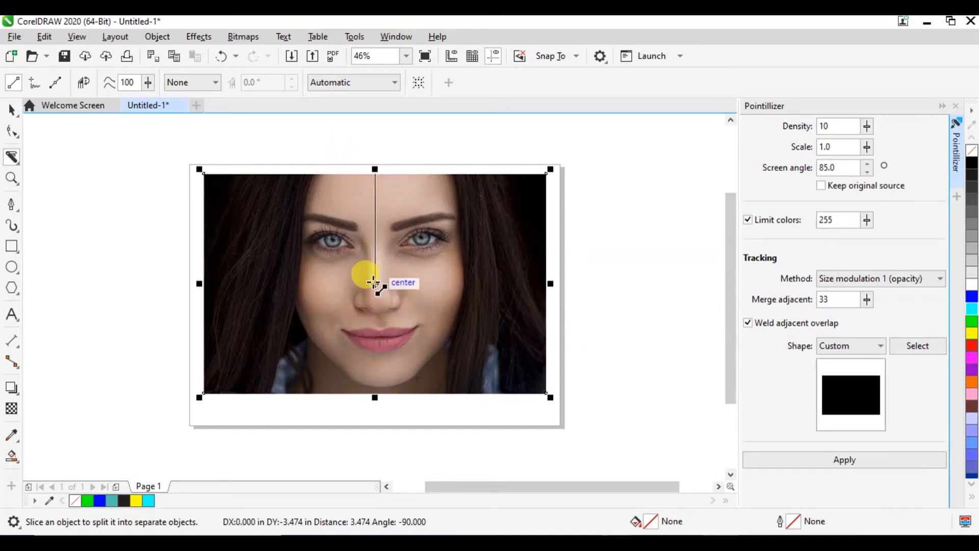
click(375, 393)
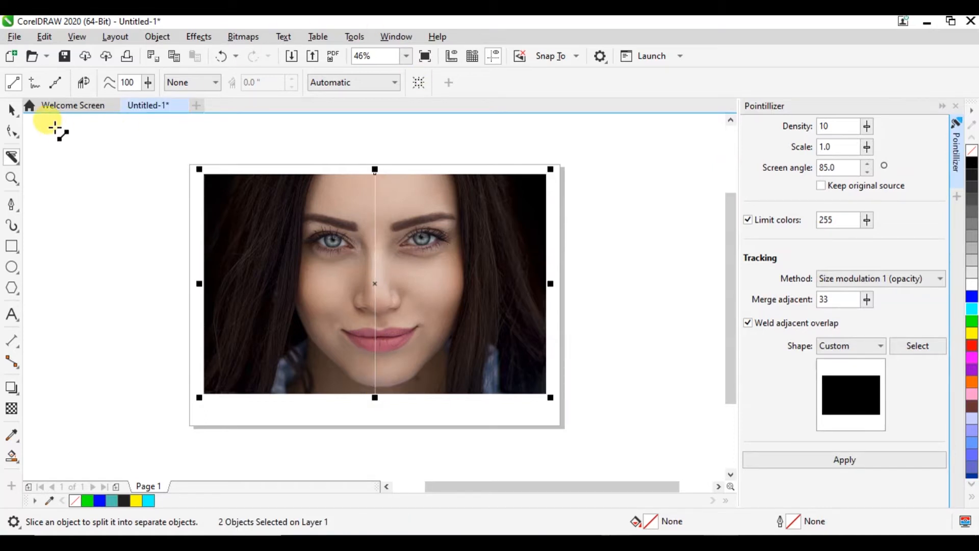
- Check that the two halves of the portrait can be selected separately
click(12, 117)
click(483, 298)
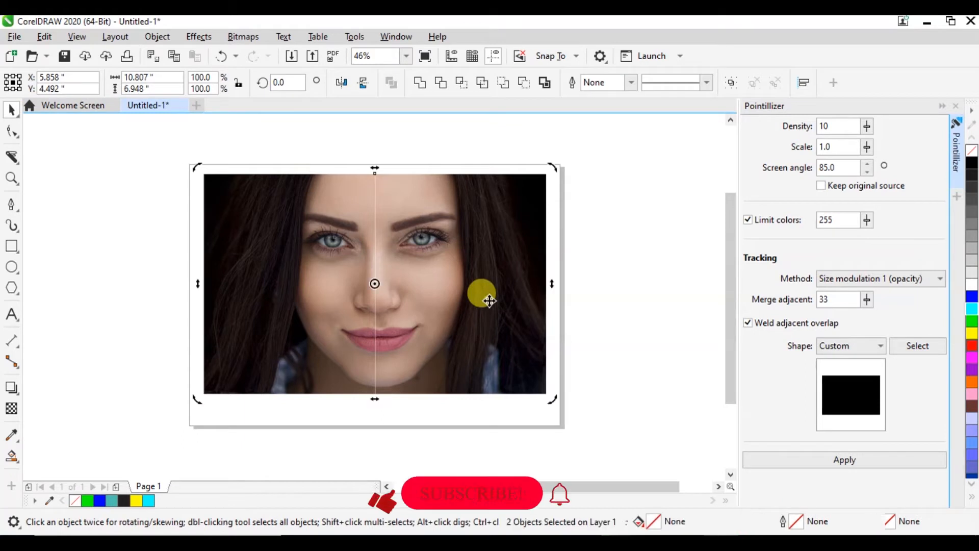
click(677, 305)
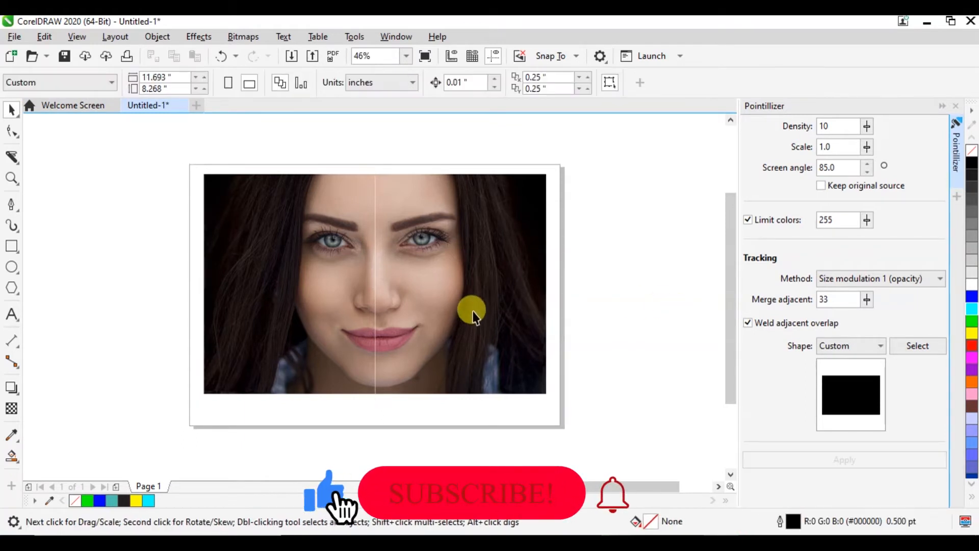
click(468, 305)
click(307, 286)
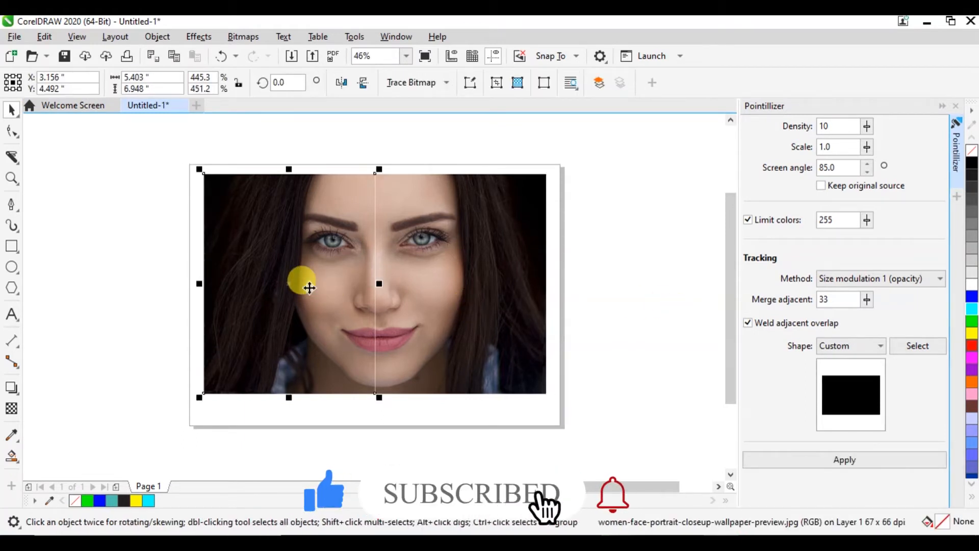
click(504, 256)
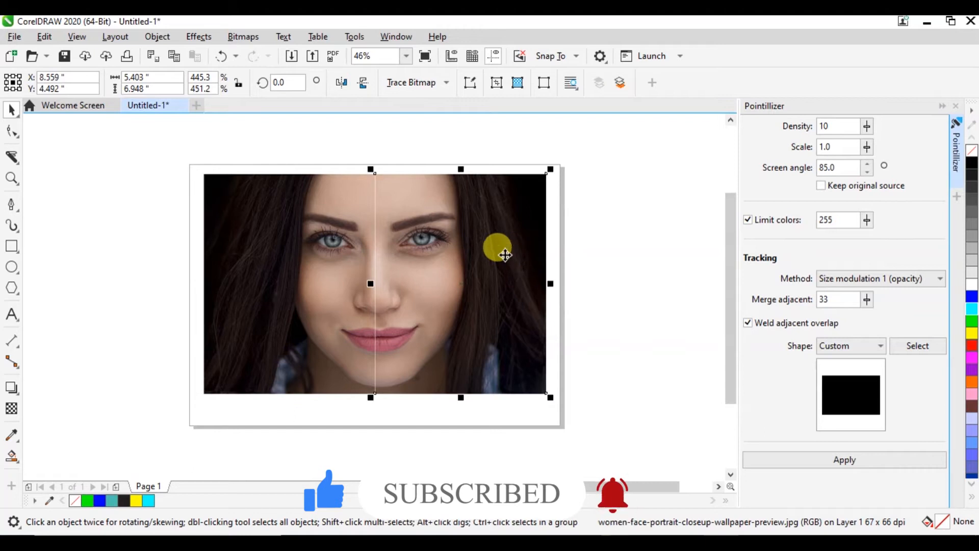
- Add a paragraph text frame about 4.25 by 5.52 inches over the portrait's right half, reading "beauty" at 72 pt
click(10, 318)
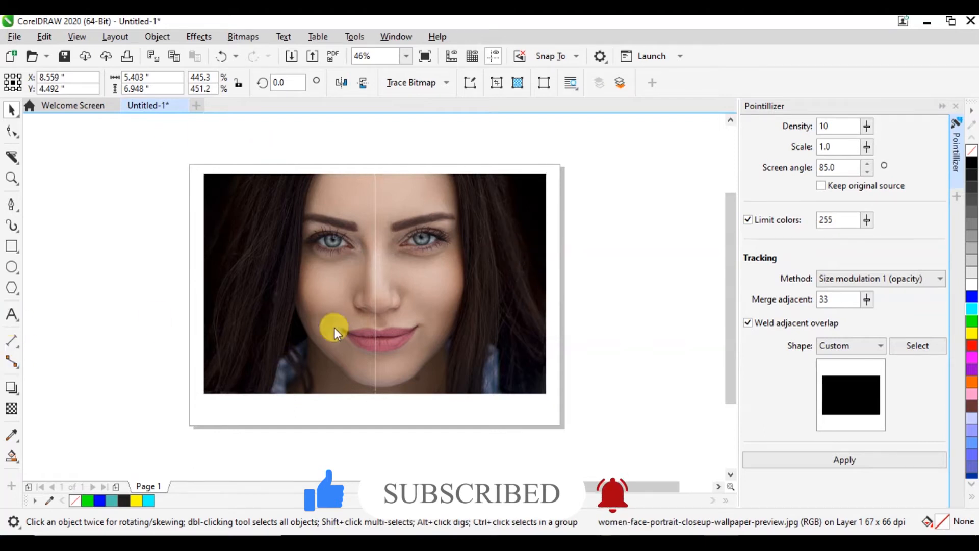
click(416, 260)
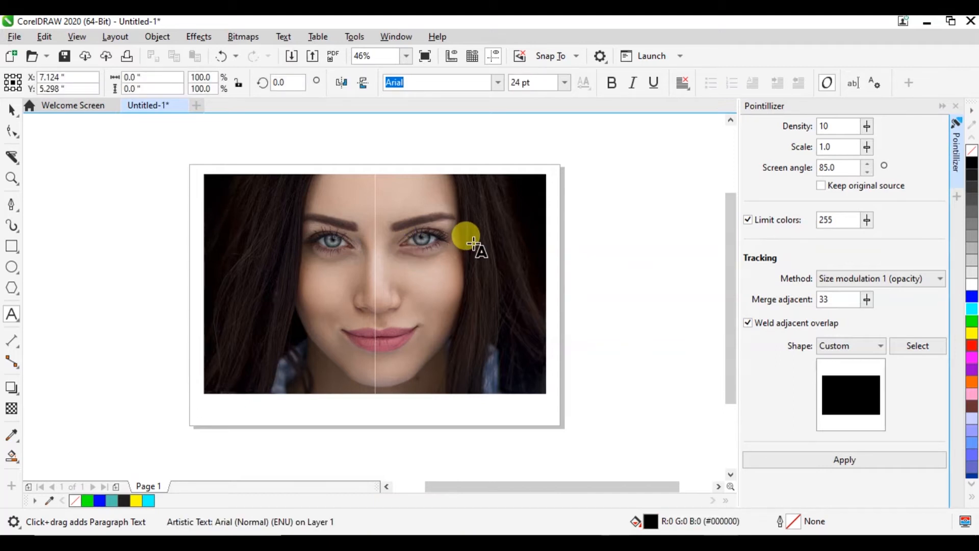
drag(391, 197, 526, 369)
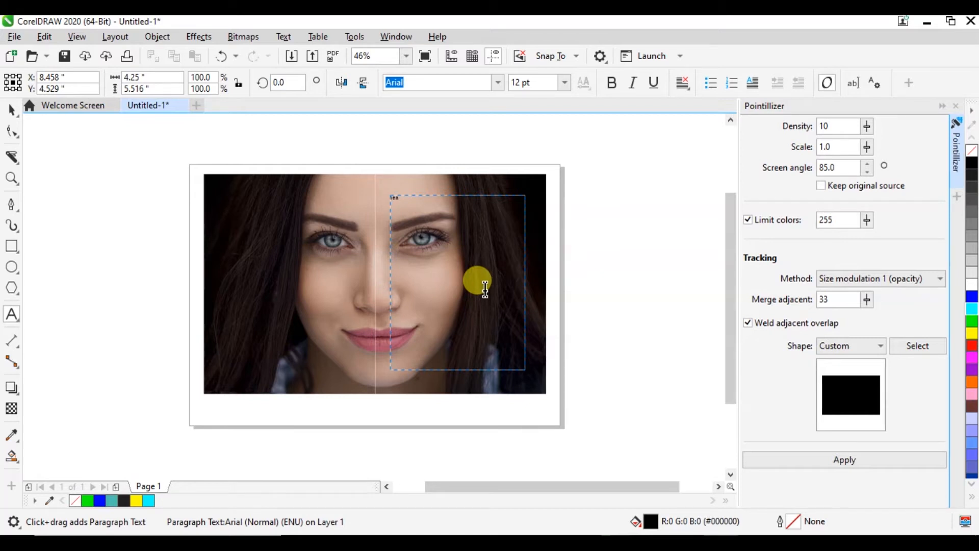
key(ctrl+a)
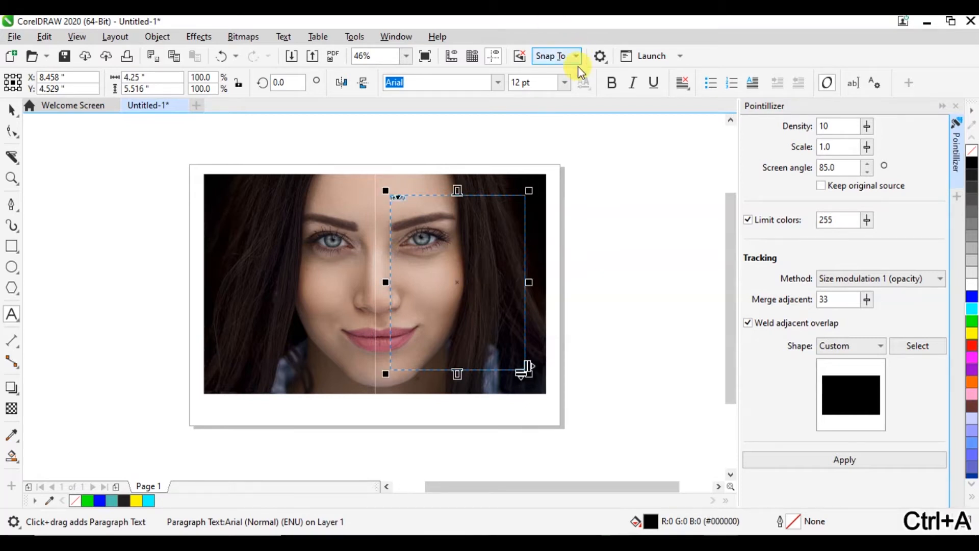
click(564, 82)
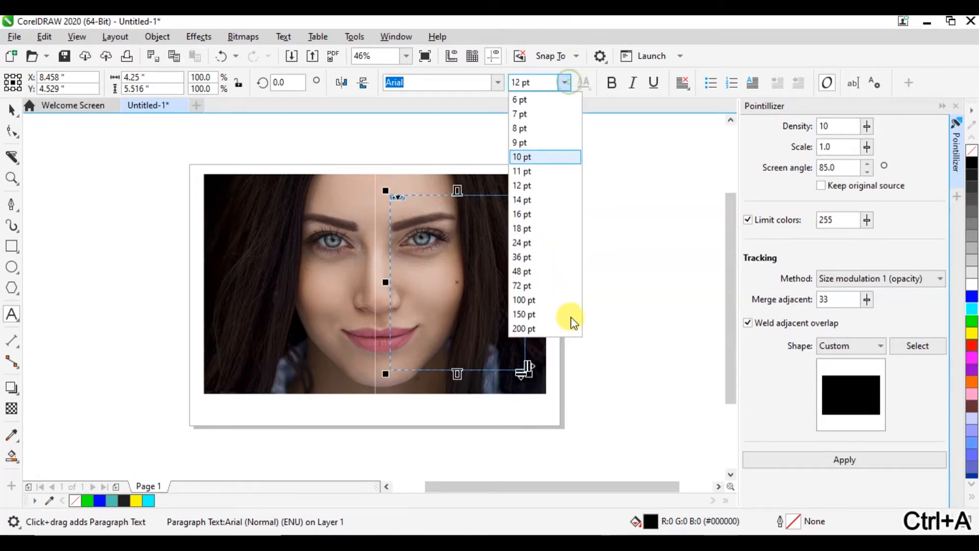
click(563, 287)
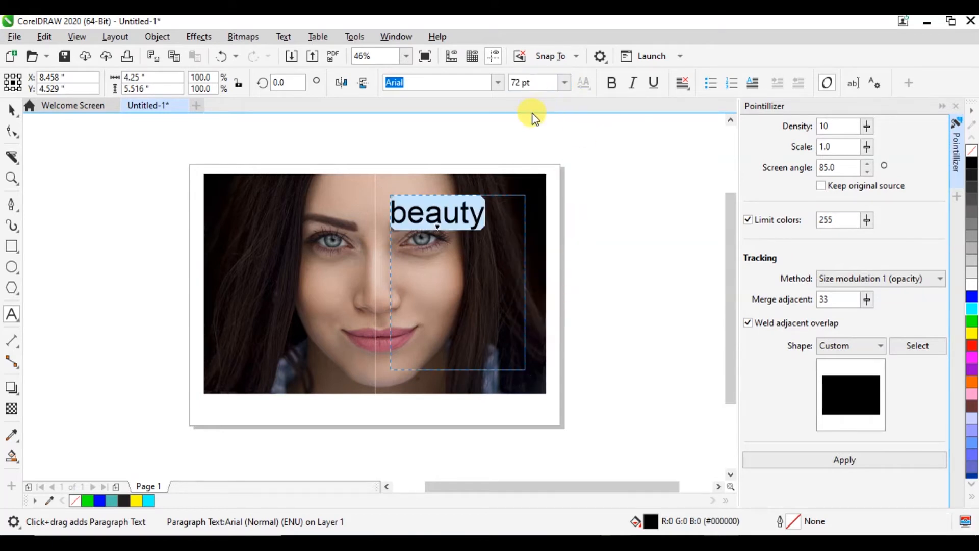
- Replace the word in the text frame with "BEAUTY" in capitals and start a new line below it
key(BackSpace)
text(Beauty)
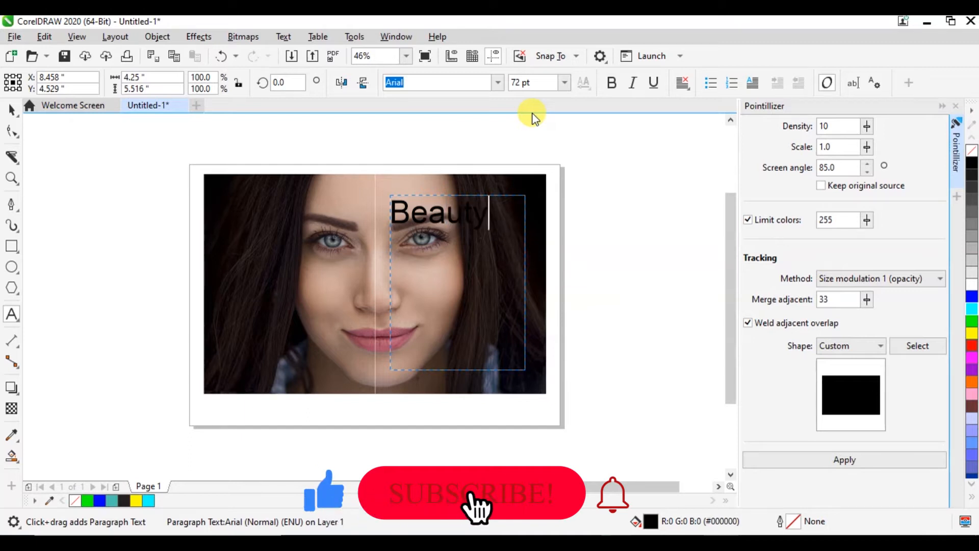
key(BackSpace)
key(BackSpace)
key(BackSpace)
key(BackSpace)
key(BackSpace)
text(EA)
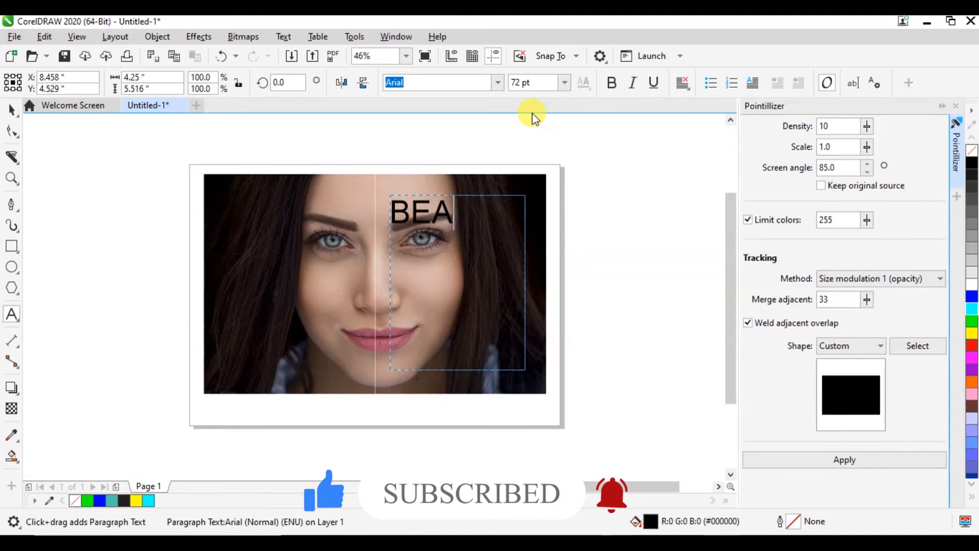
text(UTY)
key(Return)
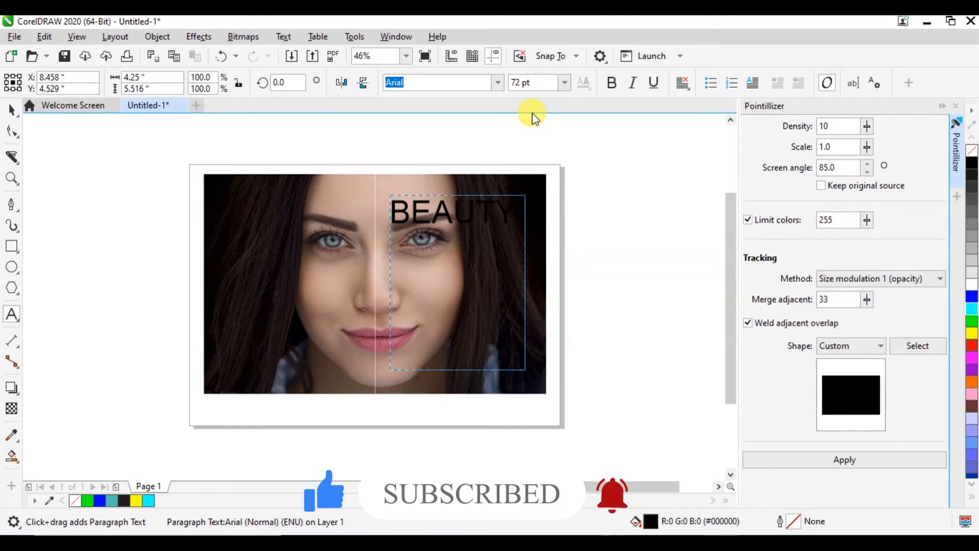
- Add the lines "MATTER", "LOVE" and "& LIFE" below "BEAUTY" in the text frame
text(MATTER)
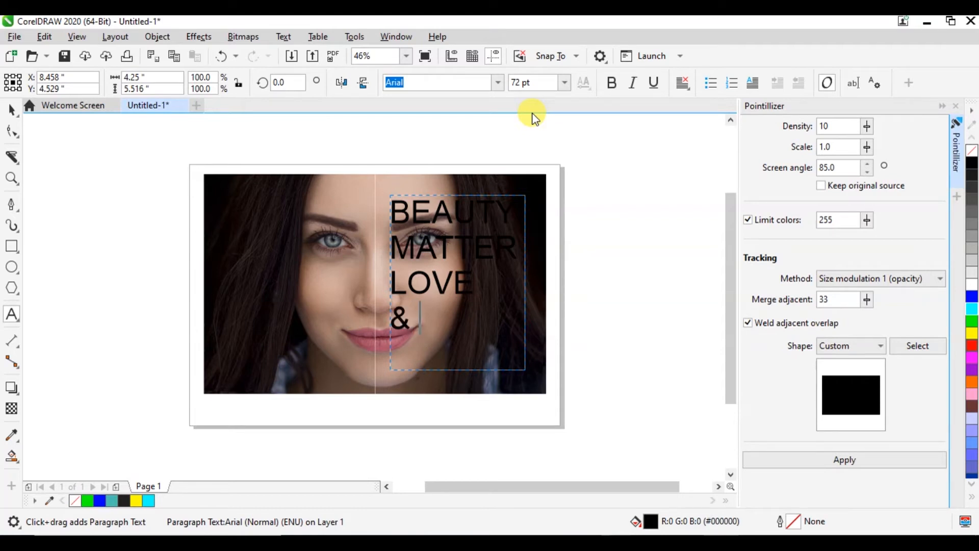
key(BackSpace)
key(BackSpace)
key(BackSpace)
text(IFE)
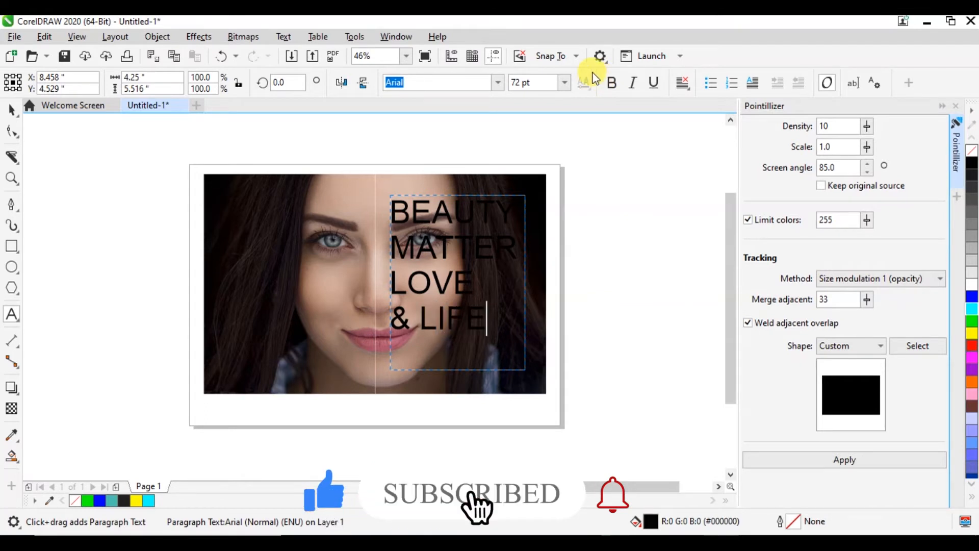
- Set the font of all text in the frame to Panton Black Caps
key(ctrl+a)
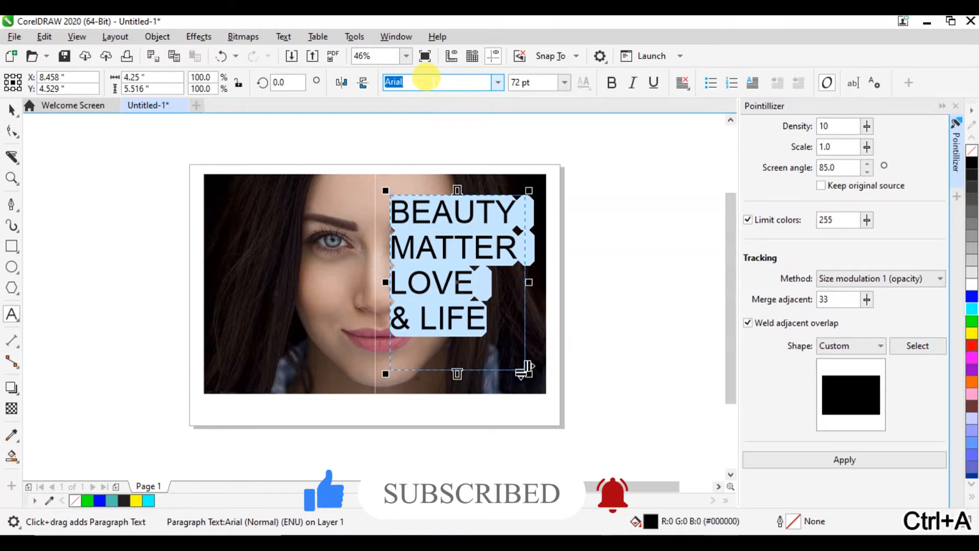
text(Pa)
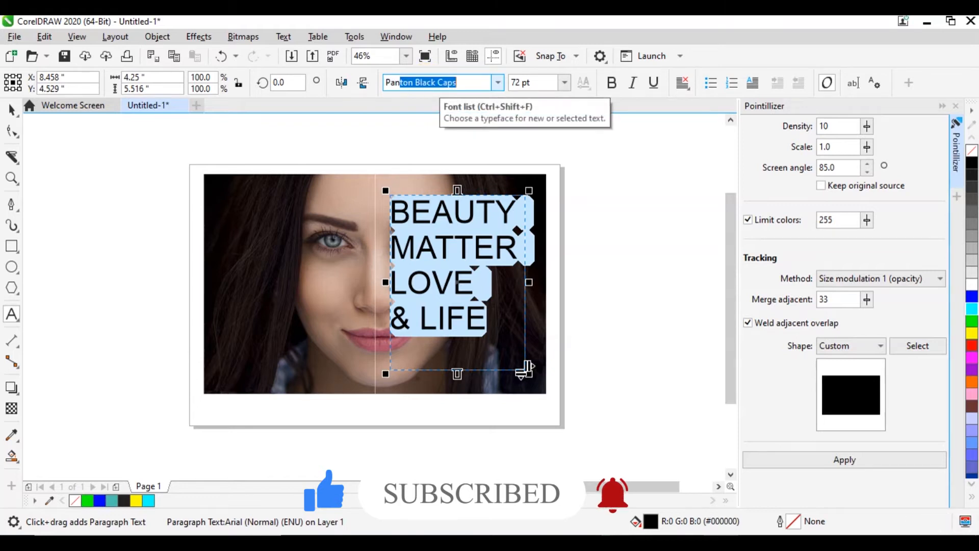
text(n)
key(Return)
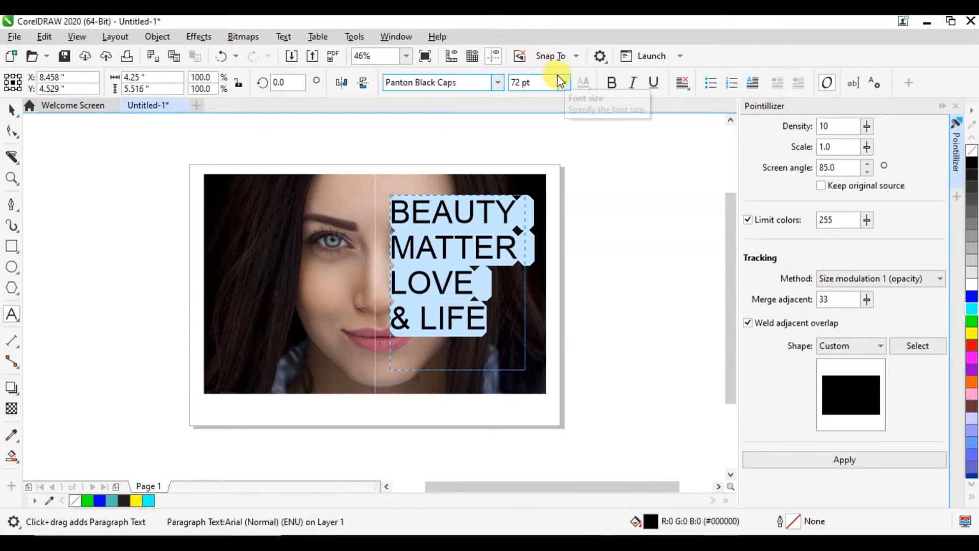
- Finish editing the text and select the whole "BEAUTY MATTER LOVE & LIFE" frame as an object
click(11, 109)
click(465, 314)
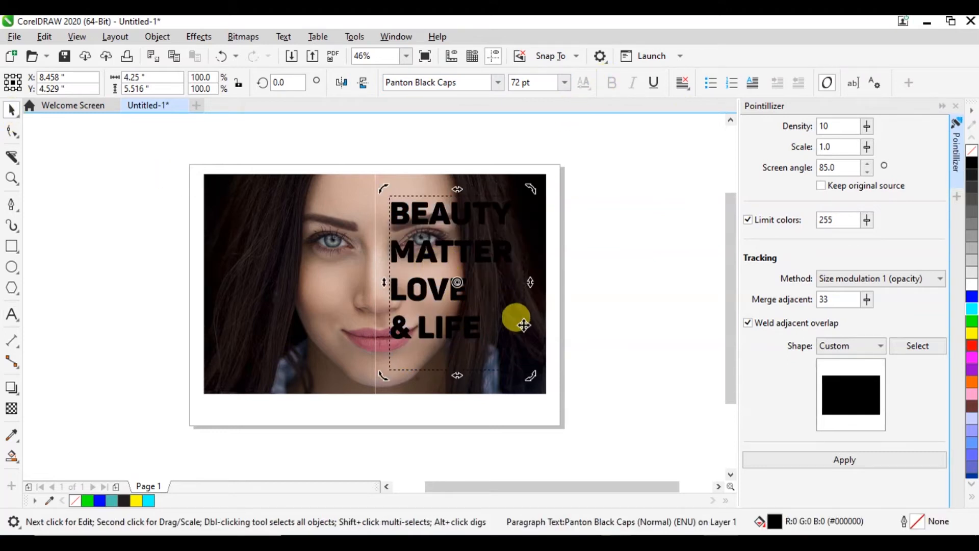
click(565, 335)
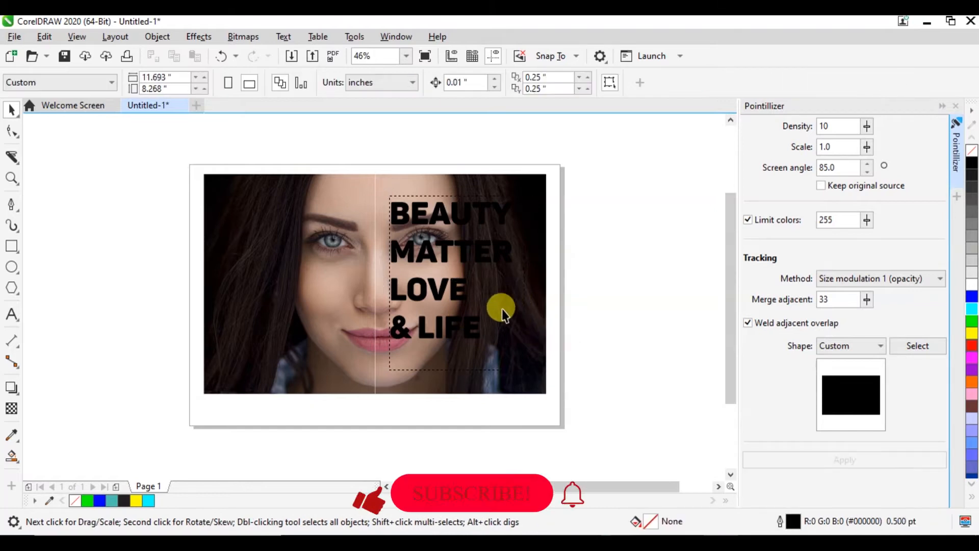
click(464, 331)
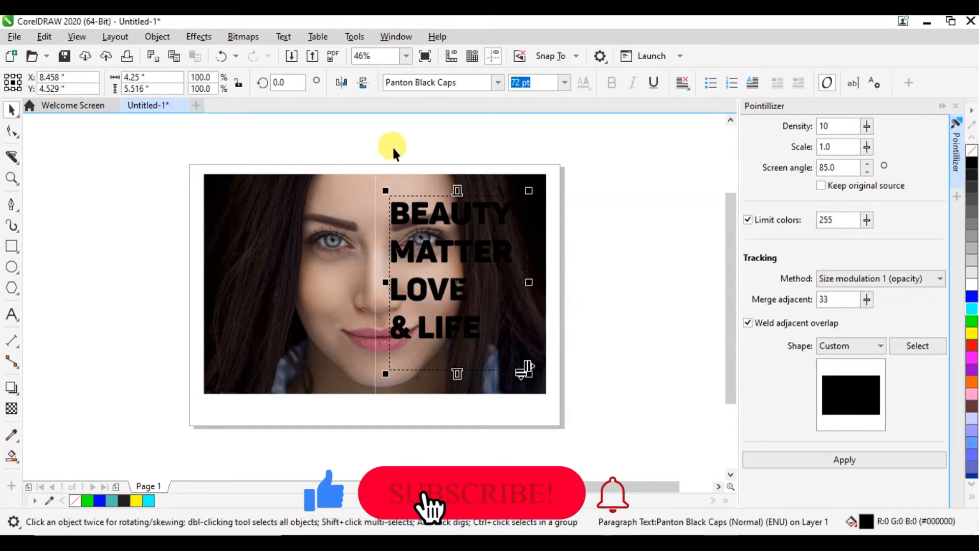
- Try to PowerClip the right half of the portrait photo inside the paragraph text
click(399, 178)
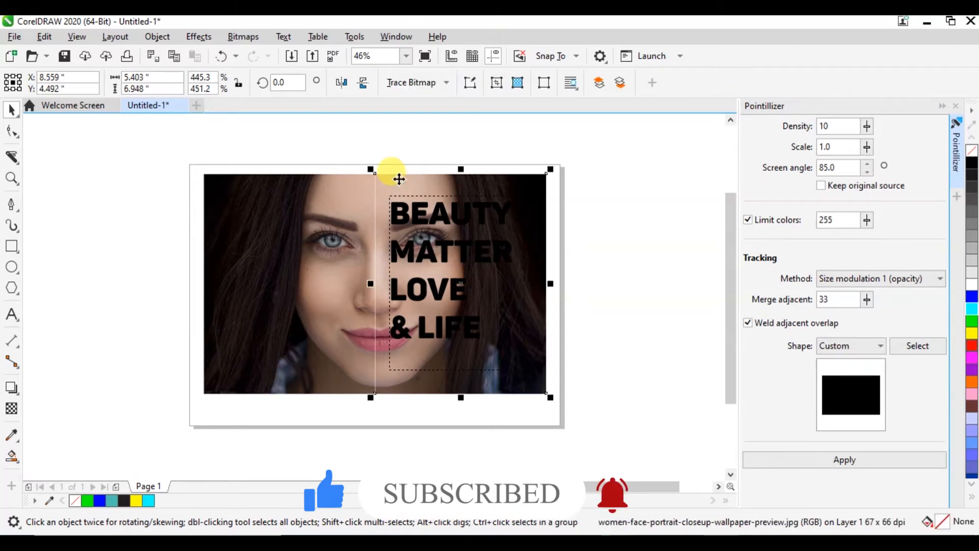
right_click(399, 176)
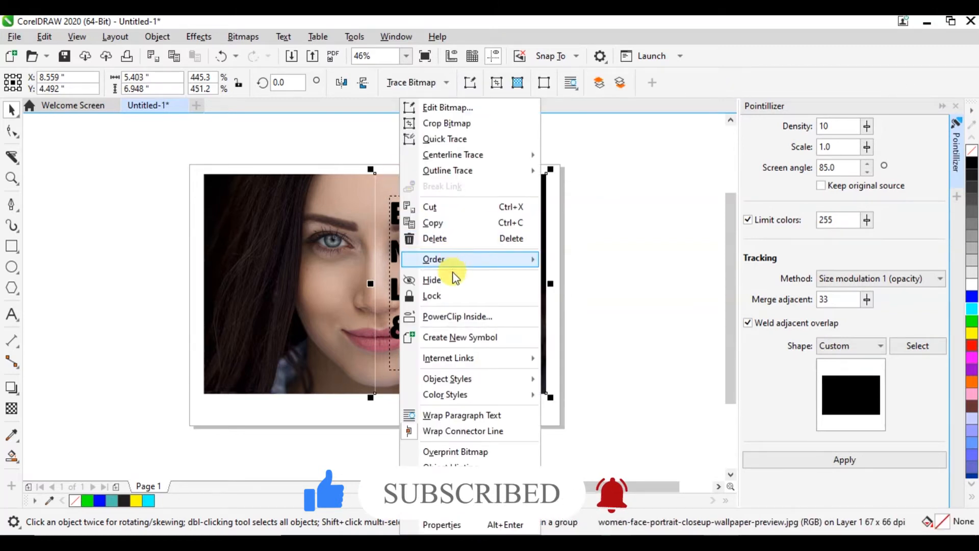
click(461, 317)
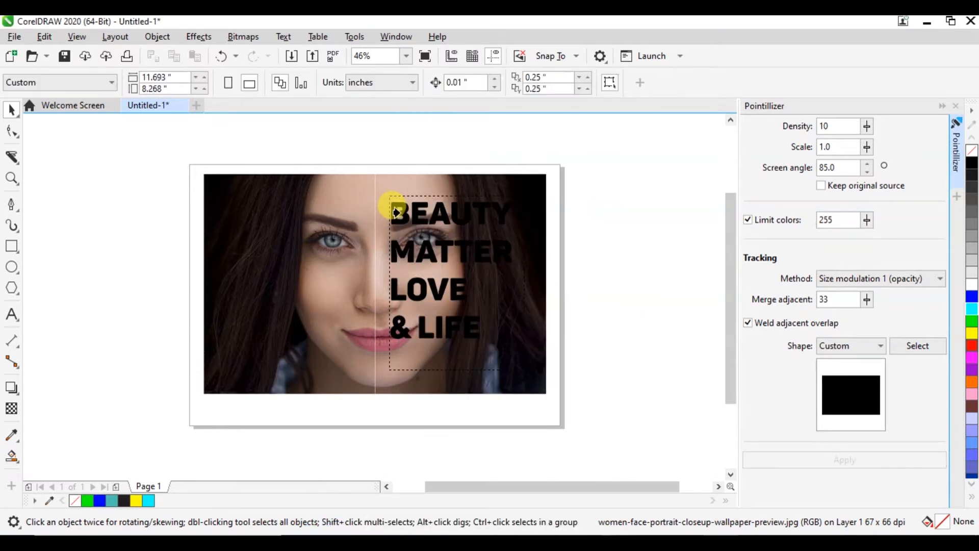
click(397, 212)
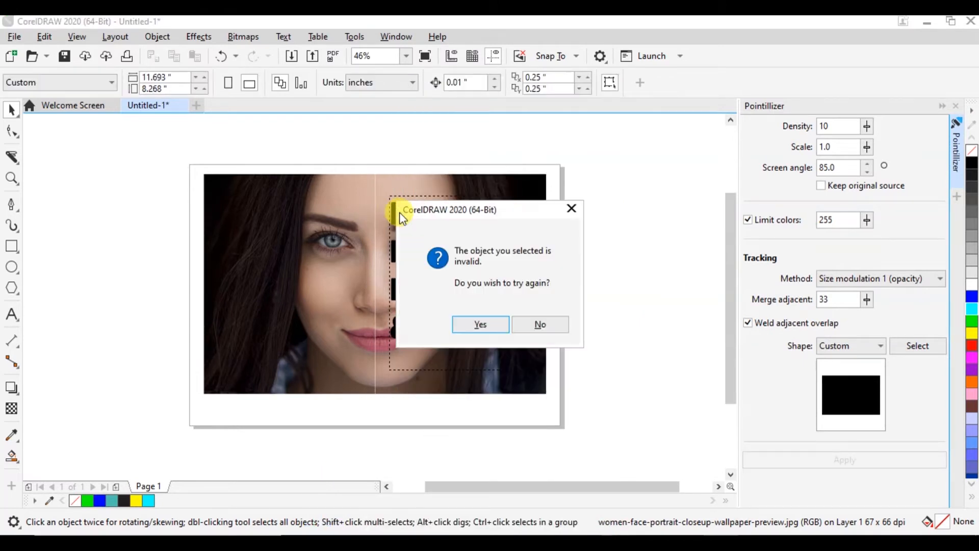
click(478, 329)
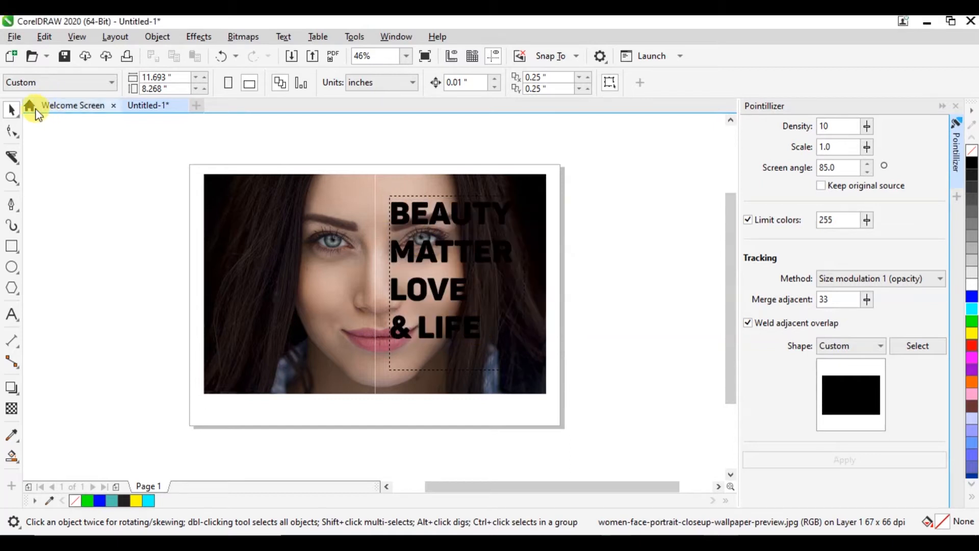
- Select the paragraph text with the Shape tool and bring up the commands available for it
click(14, 130)
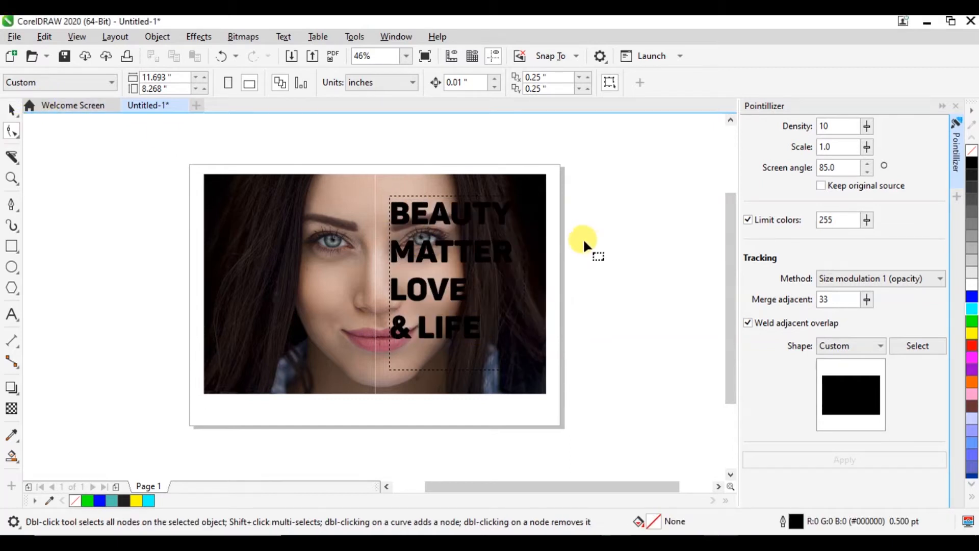
click(441, 212)
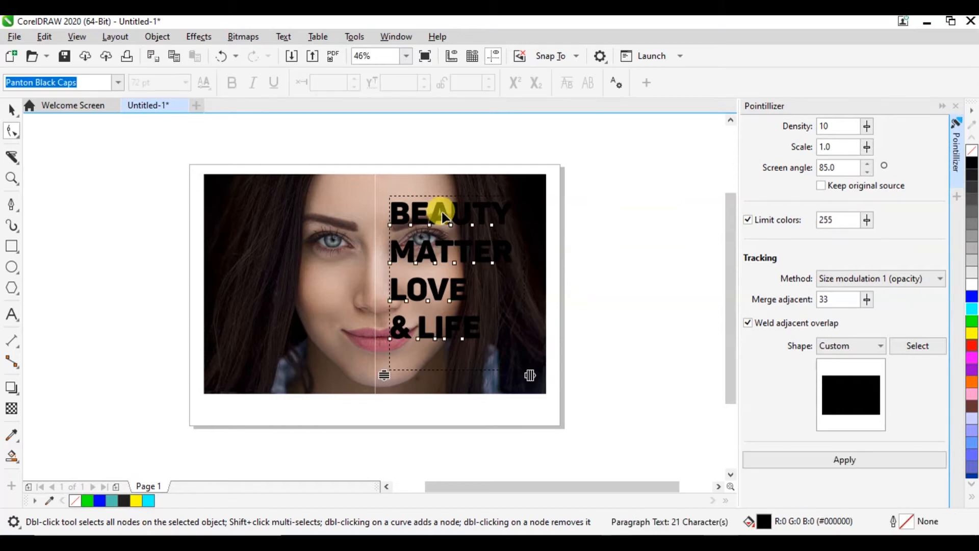
right_click(442, 212)
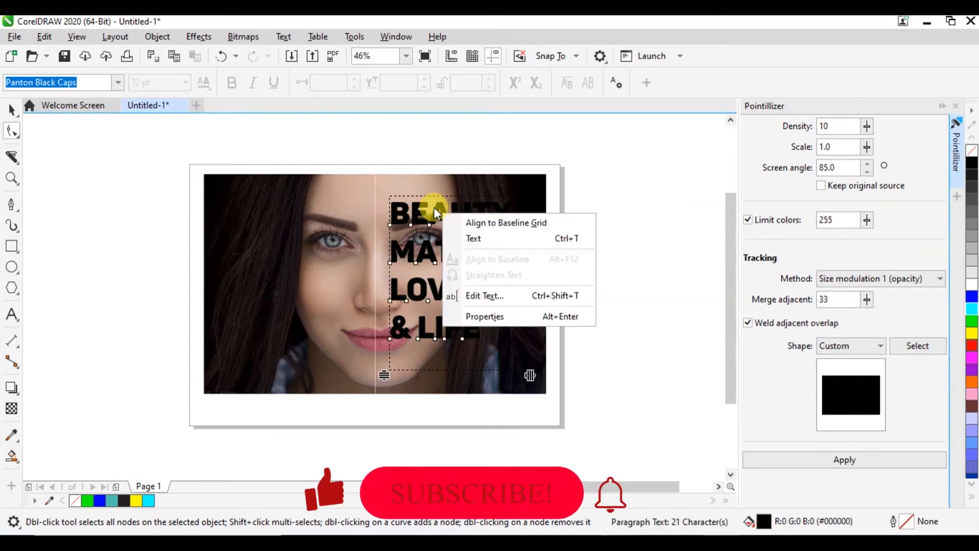